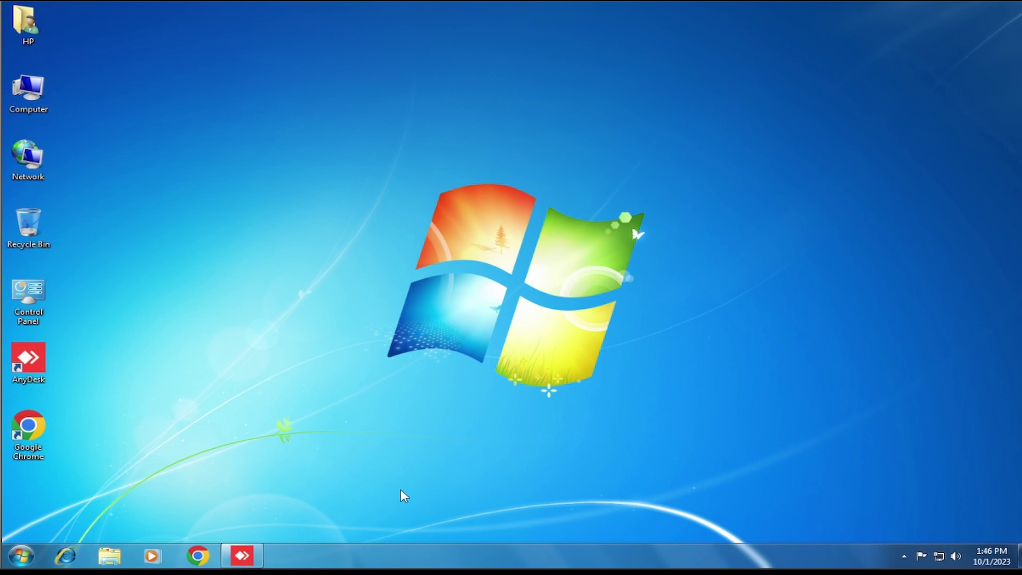
Open Google Chrome in a maximized window and search Google for mantra rd service.
right_click(382, 297)
left_click(440, 332)
double_click(21, 436)
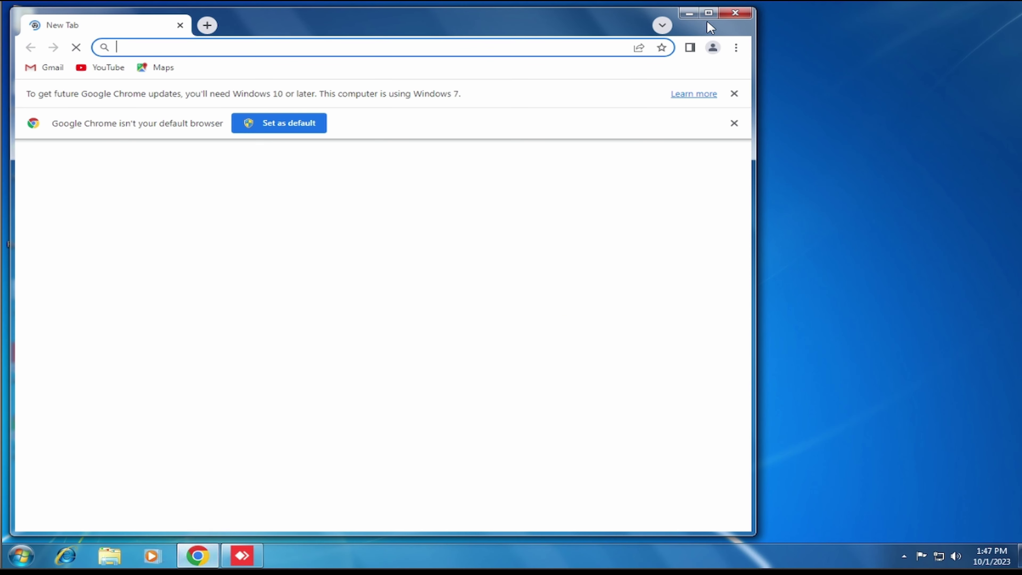
left_click(709, 13)
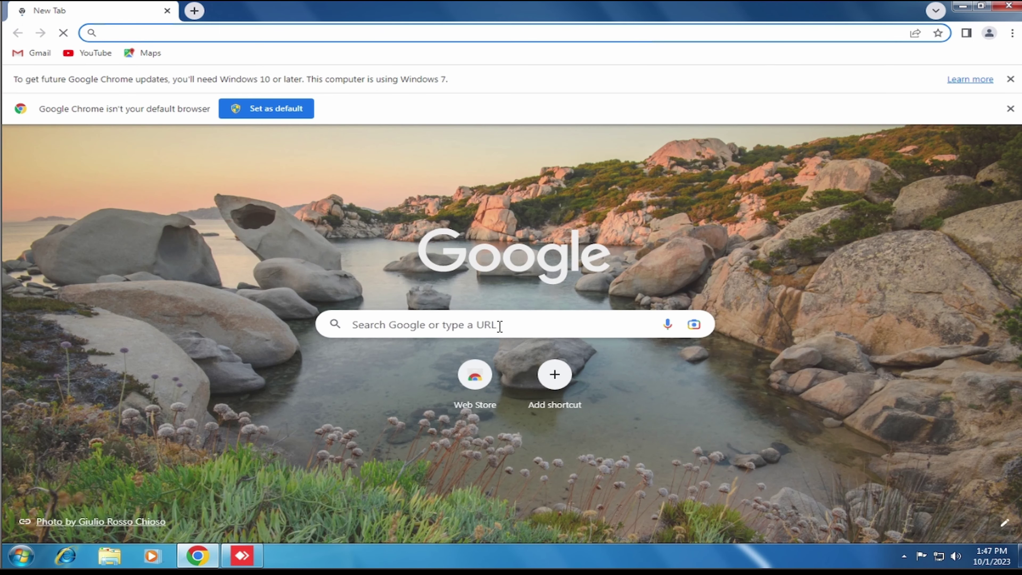
left_click(470, 327)
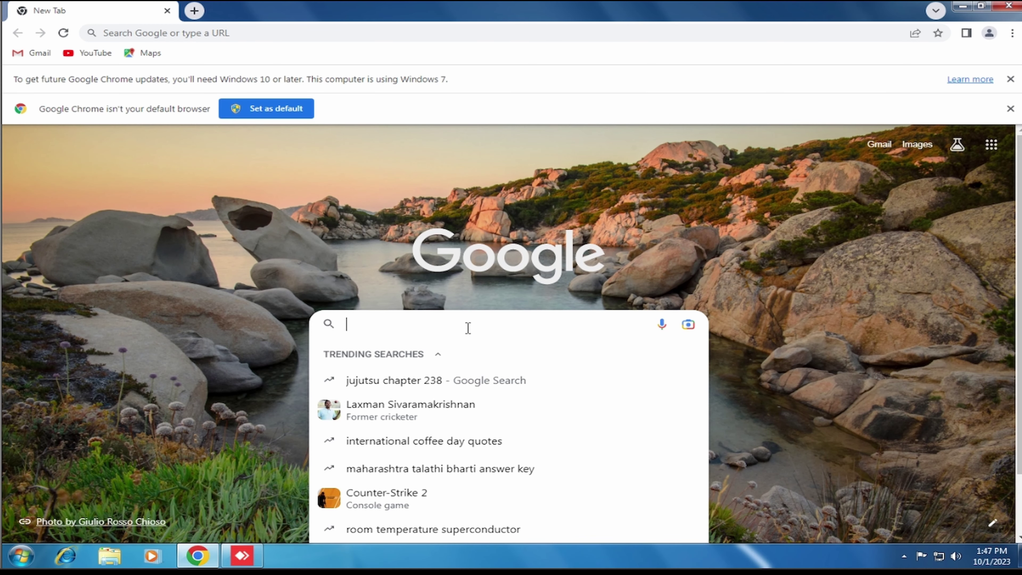
type("M")
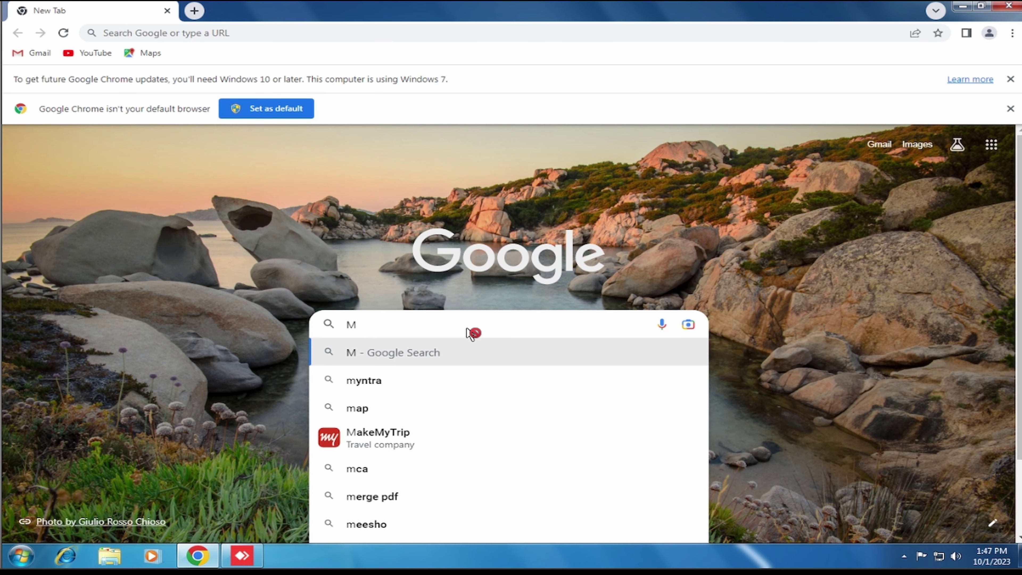
type("an")
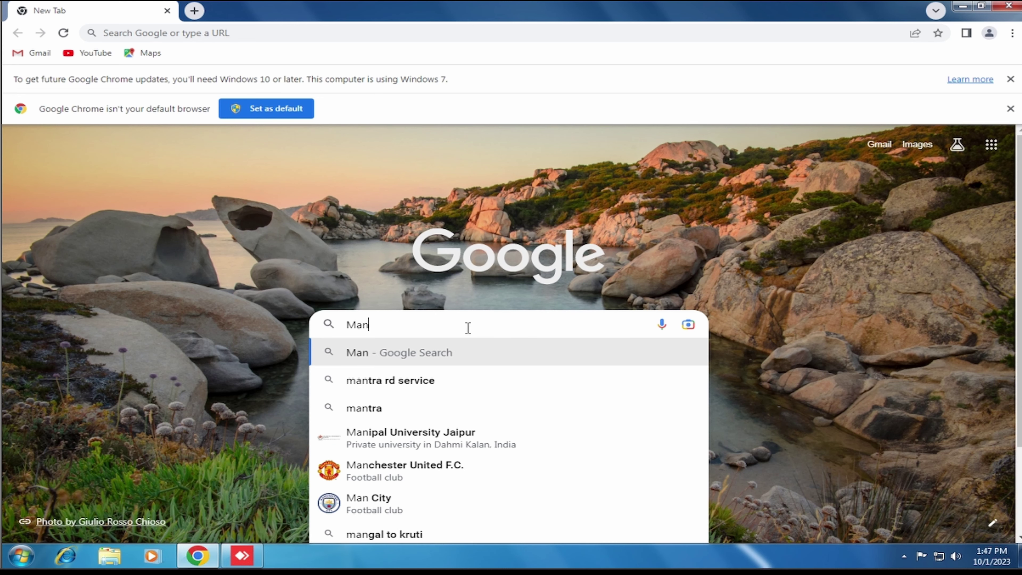
left_click(428, 383)
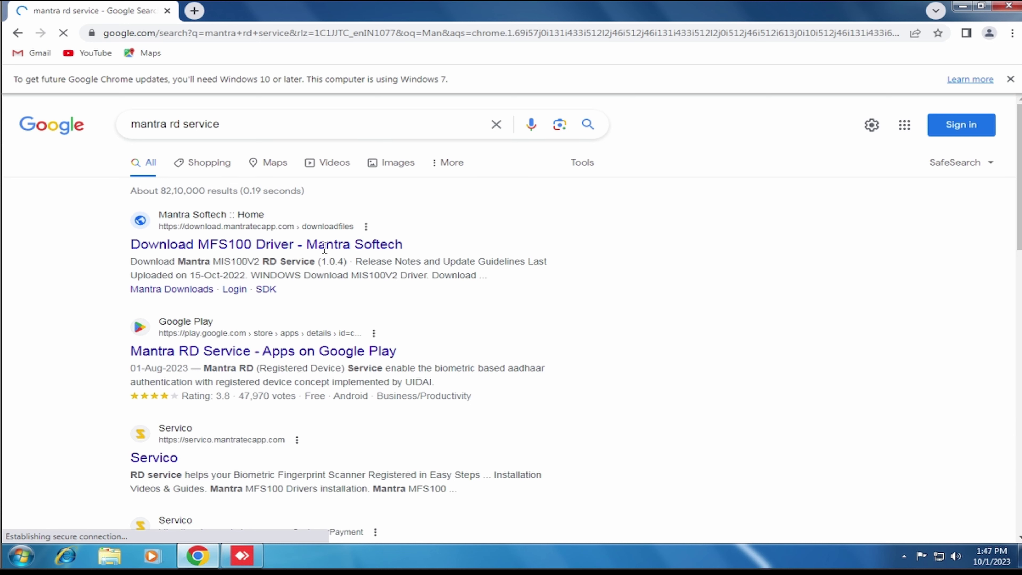
Open the Mantra Softech MFS100 driver download page and submit the captcha code to reach the downloads.
left_click(274, 245)
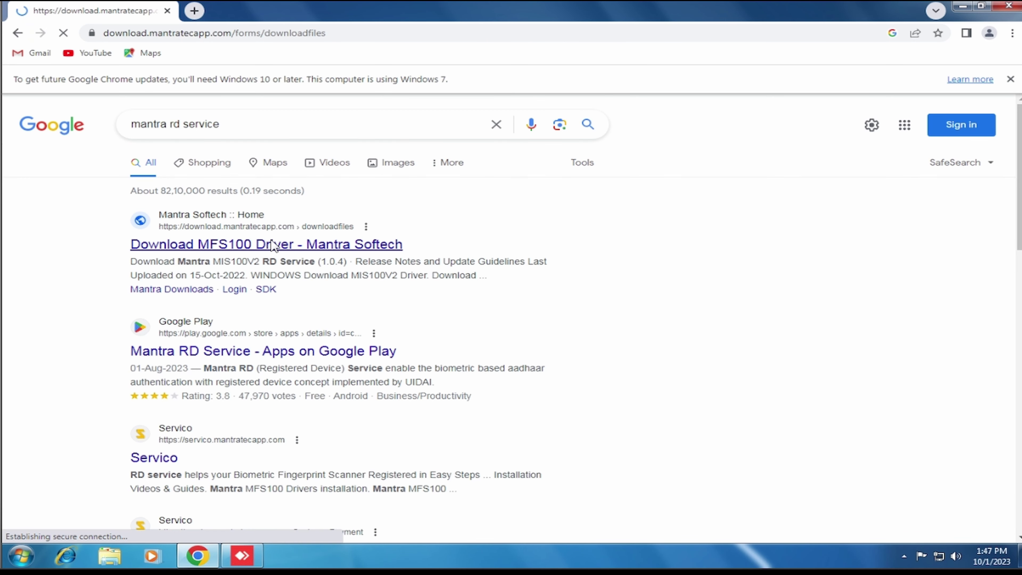
left_click(177, 278)
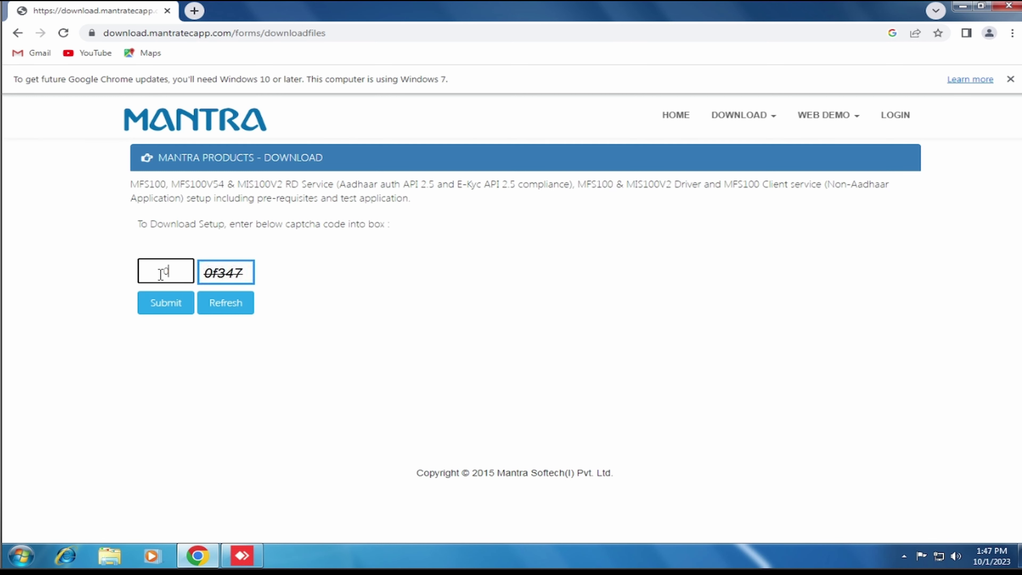
type("0f347")
left_click(176, 303)
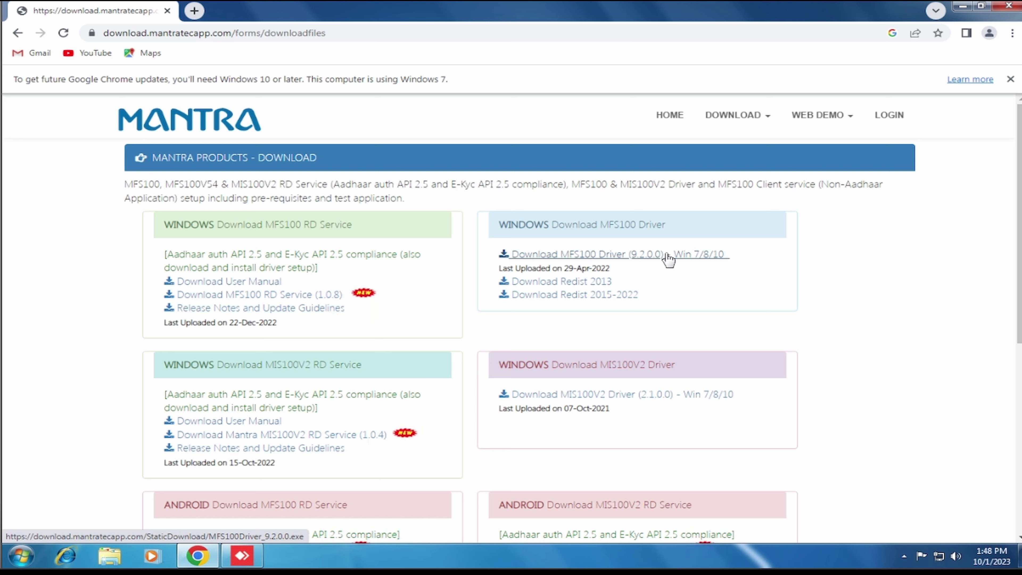
Download the Windows MFS100 Driver (9.2.0.0) and the Windows MFS100 RD Service (1.0.8), accepting the redist recommendation.
left_click(723, 257)
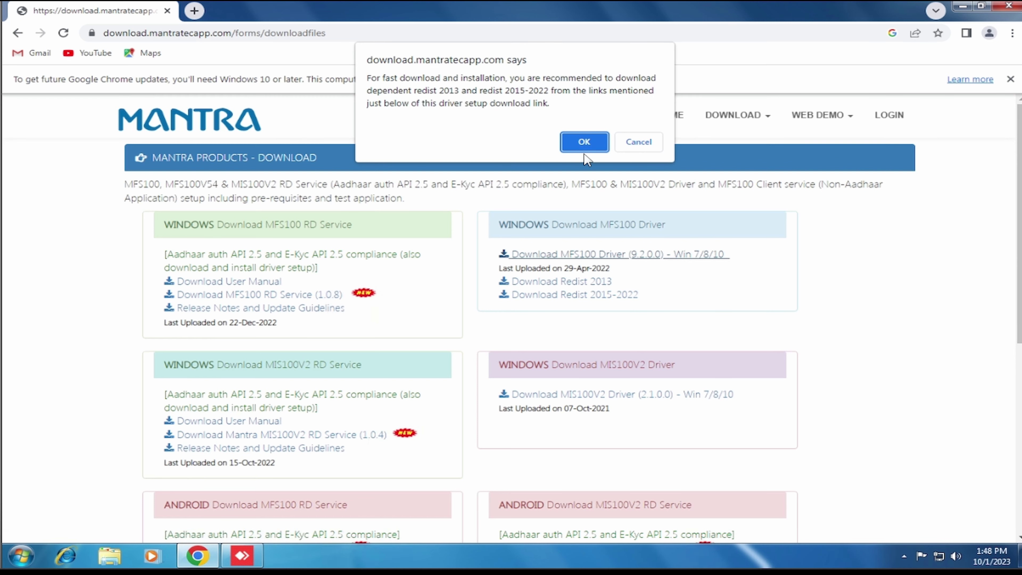
left_click(588, 143)
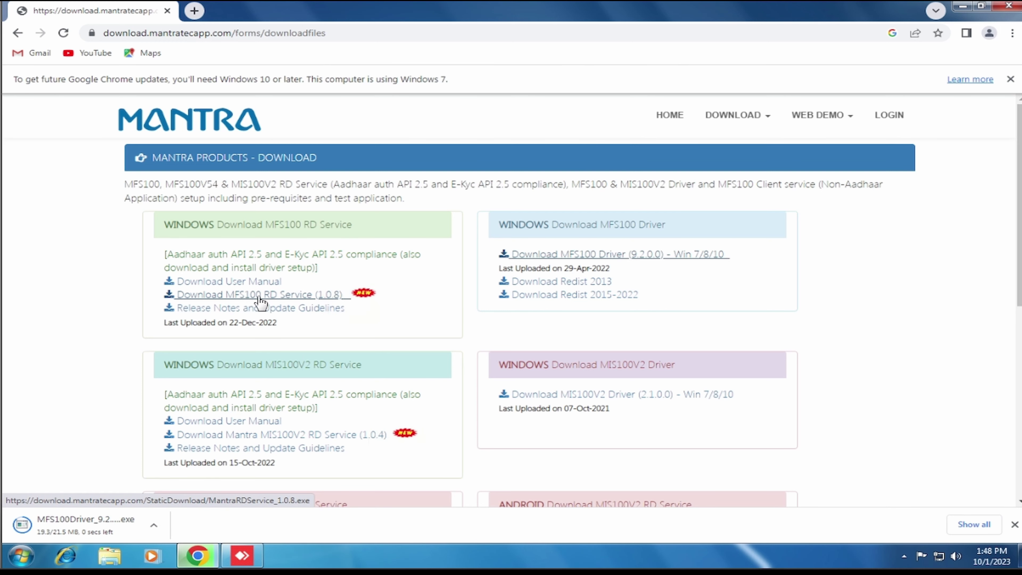
left_click(294, 298)
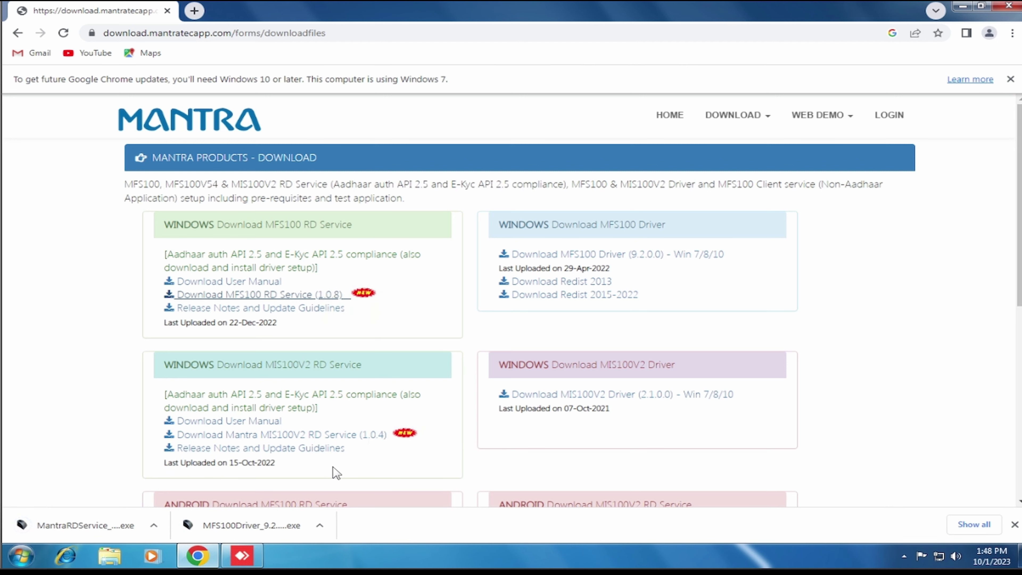
scroll(393, 461, "down", 2)
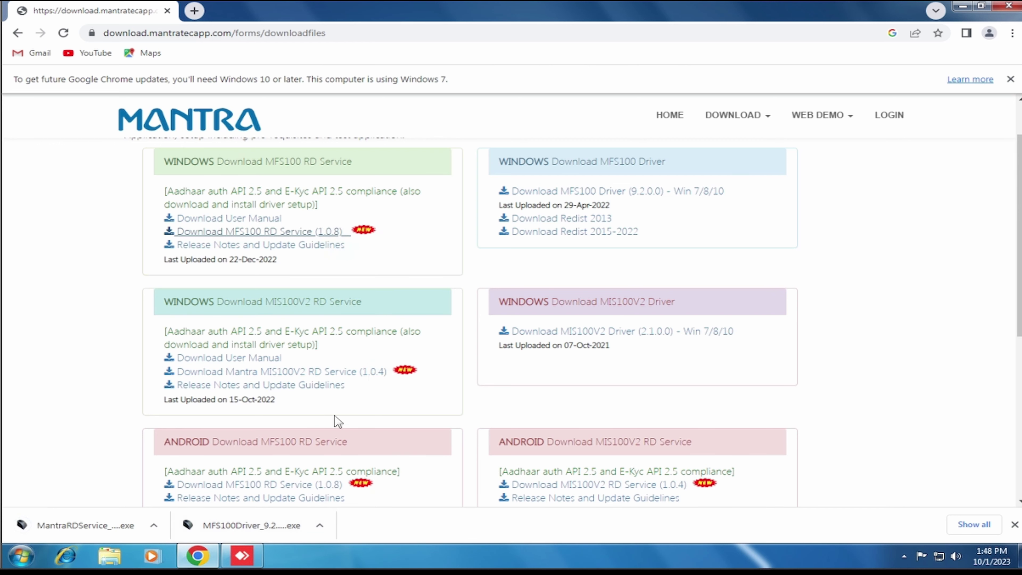
scroll(922, 114, "down", 10)
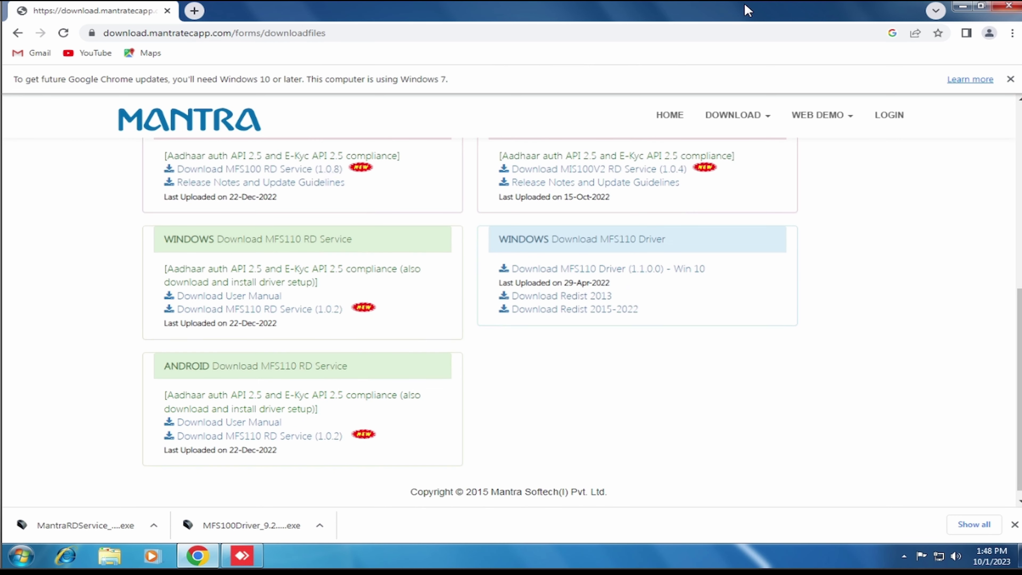
Minimize the browser, refresh the desktop and open the Downloads folder in a maximized window.
left_click(961, 6)
right_click(632, 119)
left_click(670, 155)
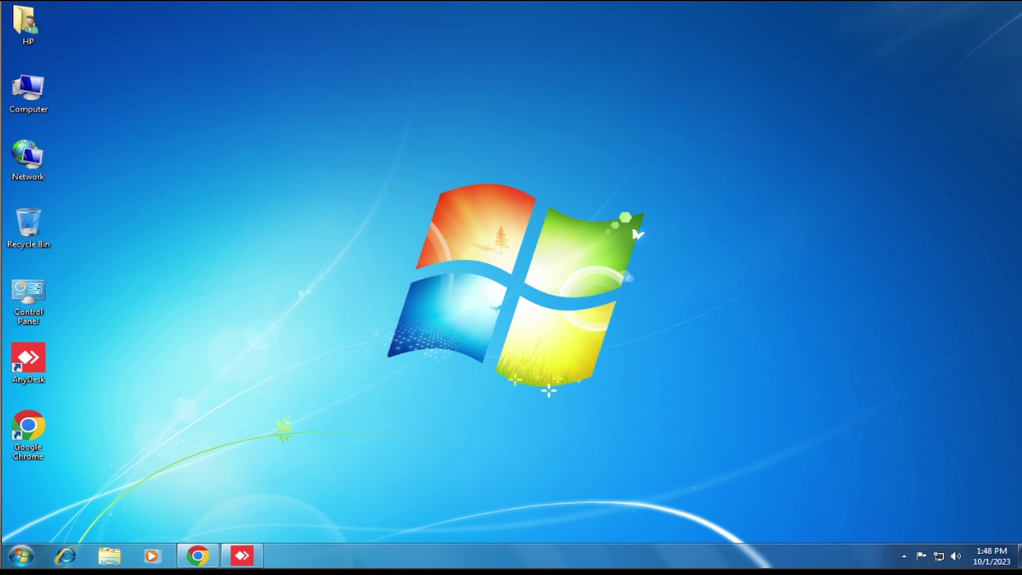
double_click(28, 90)
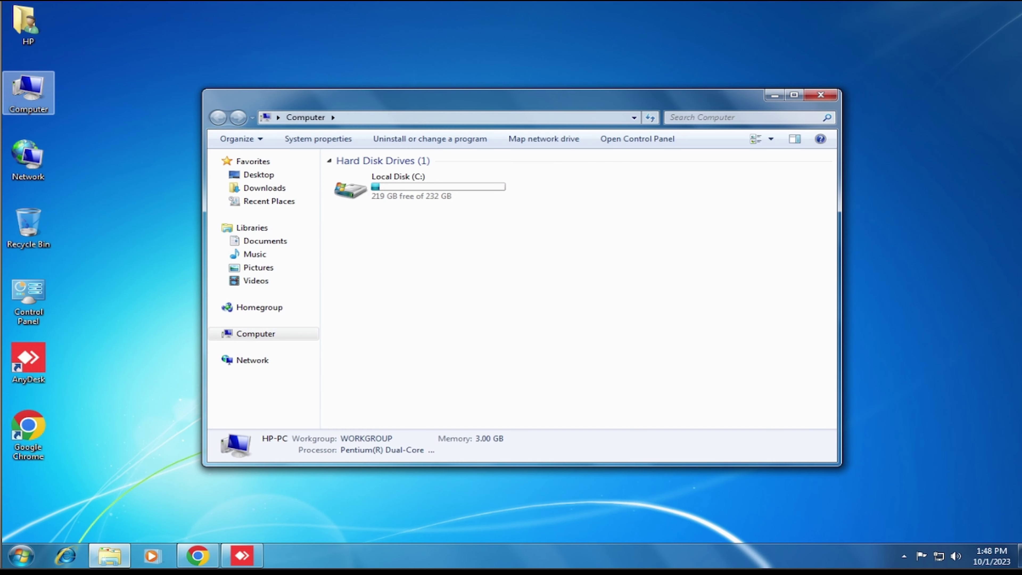
left_click(269, 189)
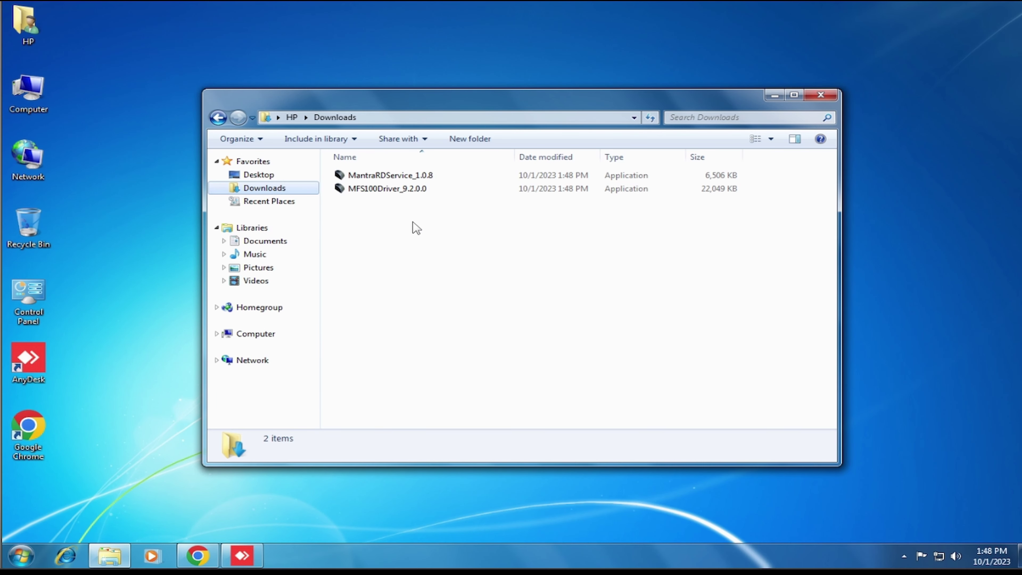
left_click(793, 96)
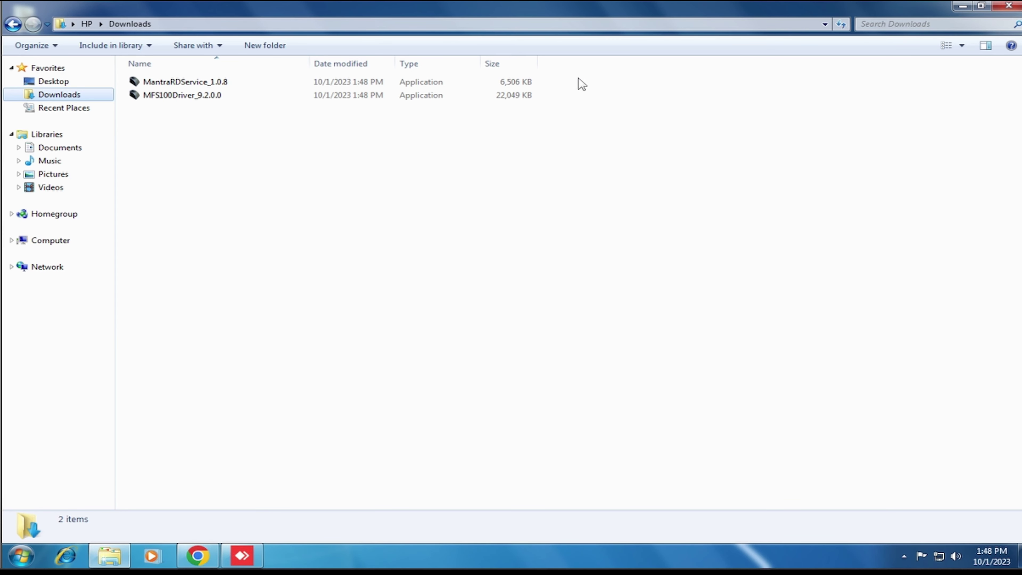
Run MFS100Driver_9.2.0.0, allow it to make changes, and install the driver together with its Mantra Softech device software.
double_click(506, 96)
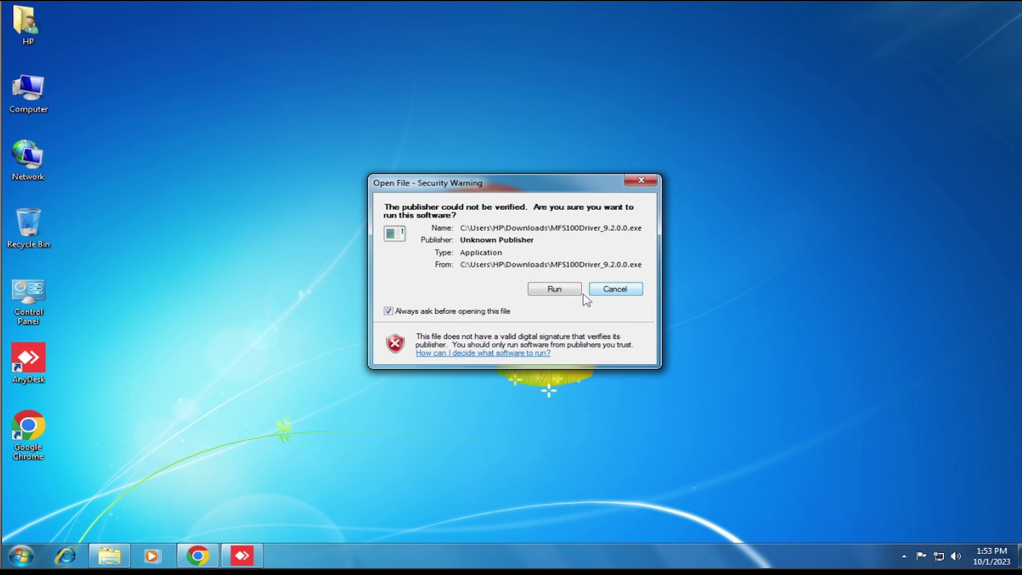
left_click(549, 290)
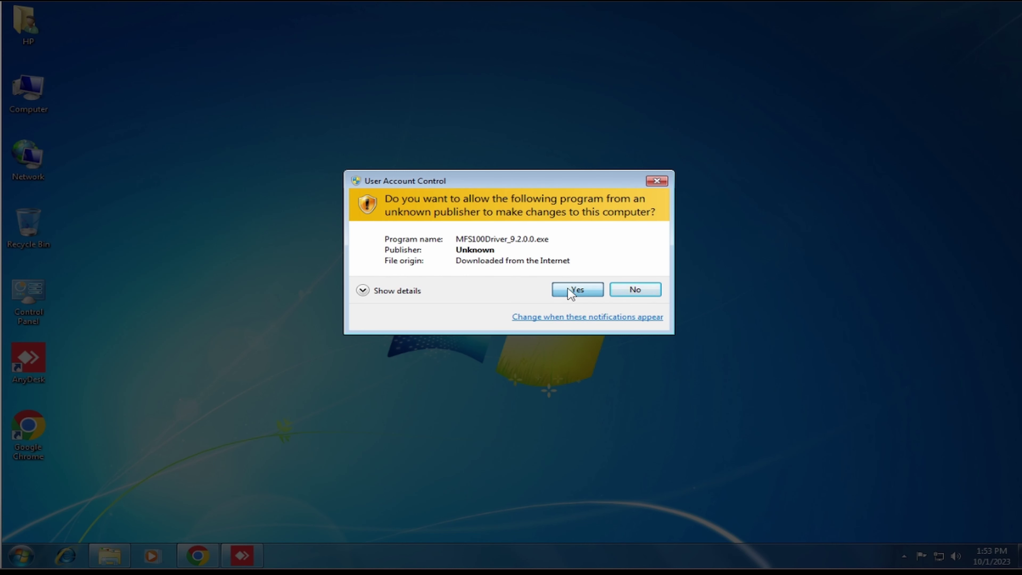
left_click(576, 290)
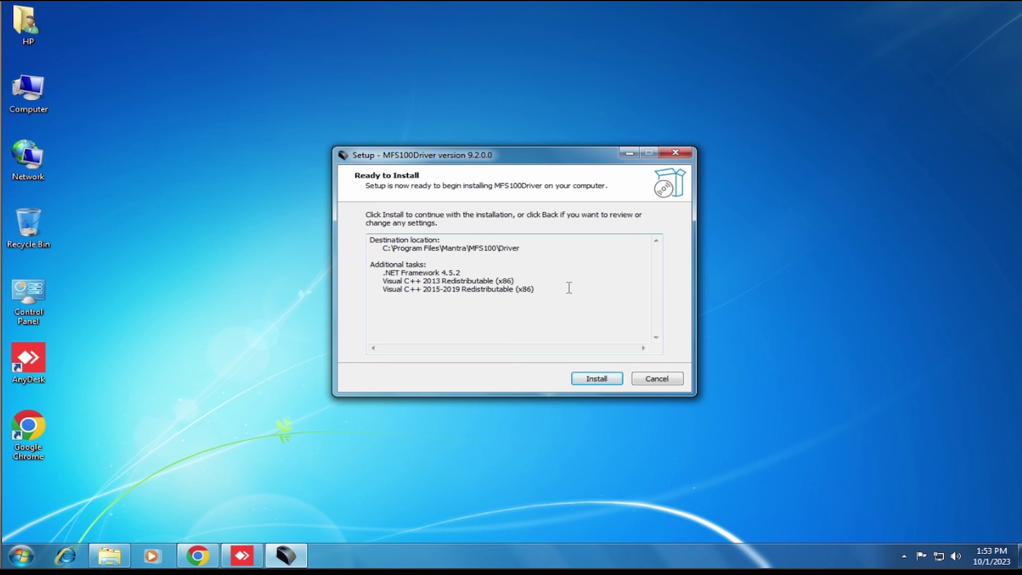
left_click(603, 382)
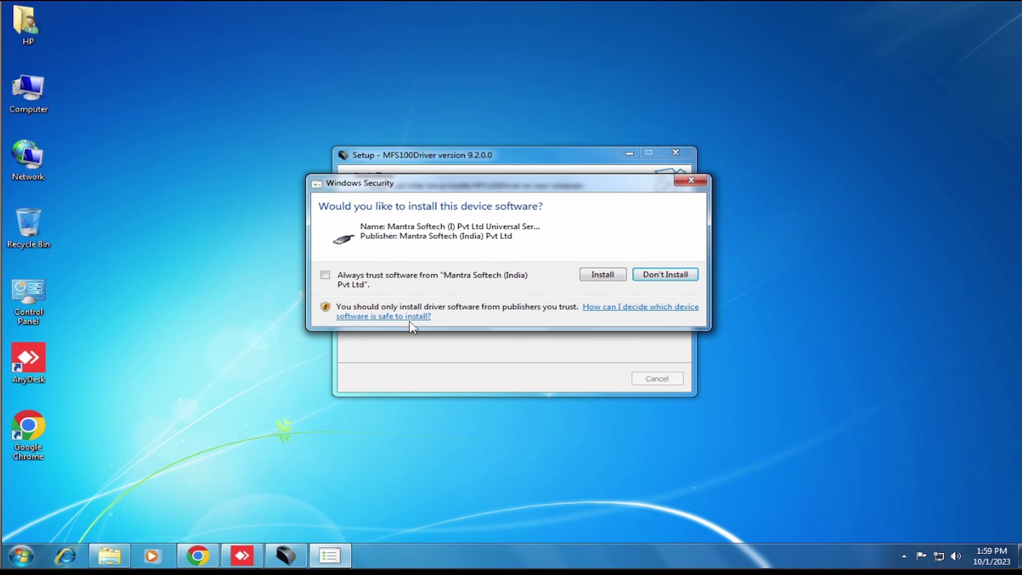
left_click(488, 278)
left_click(602, 276)
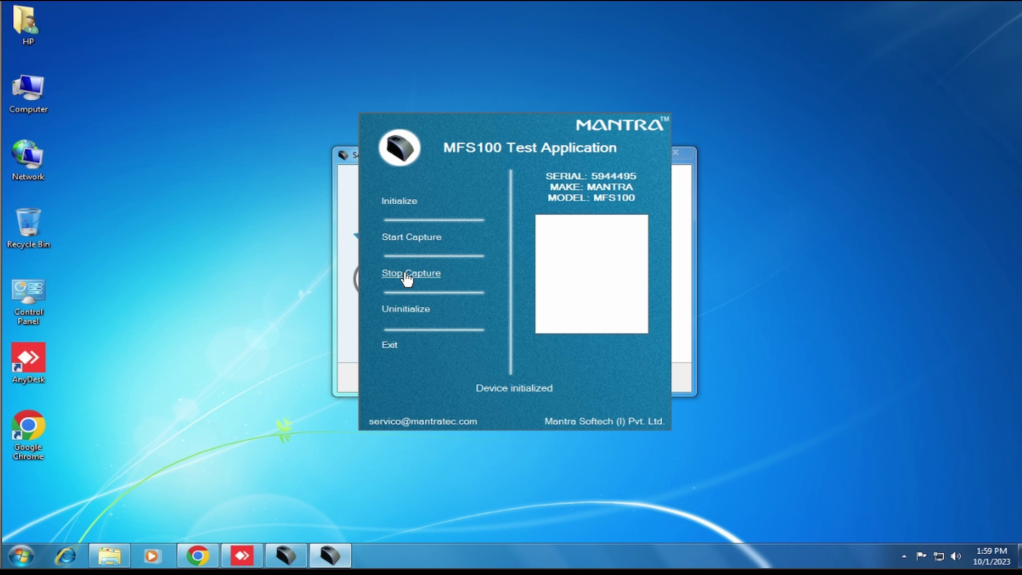
Test a fingerprint capture in the MFS100 Test Application, exit it and finish the driver setup.
left_click(401, 241)
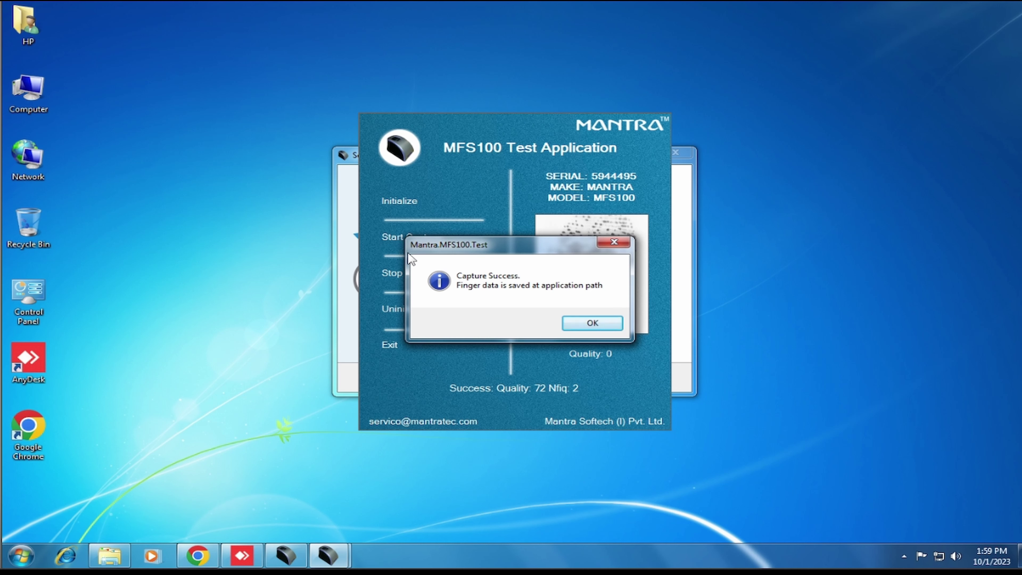
left_click_drag(469, 239, 496, 229)
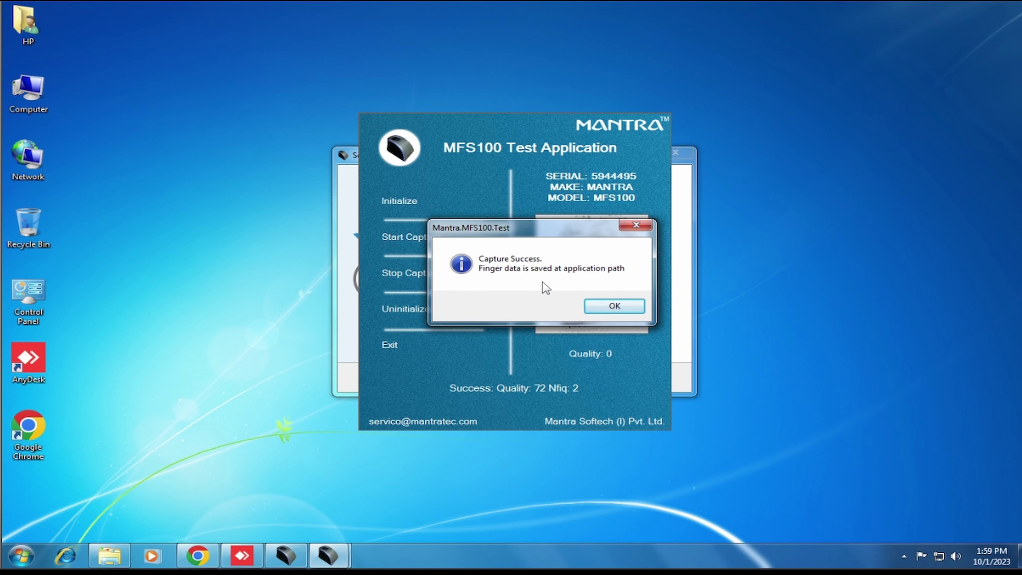
left_click(602, 310)
left_click(398, 345)
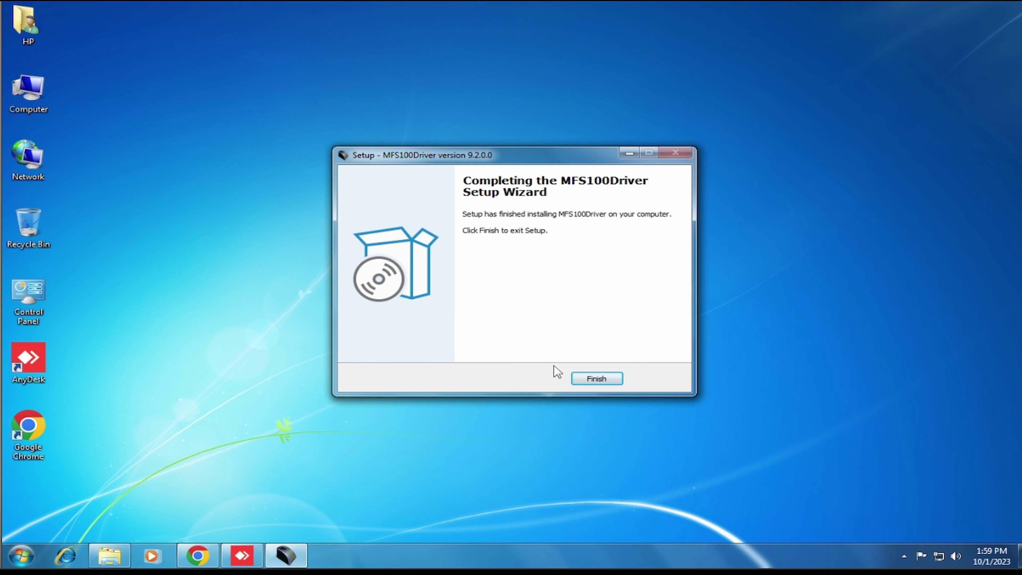
left_click(600, 381)
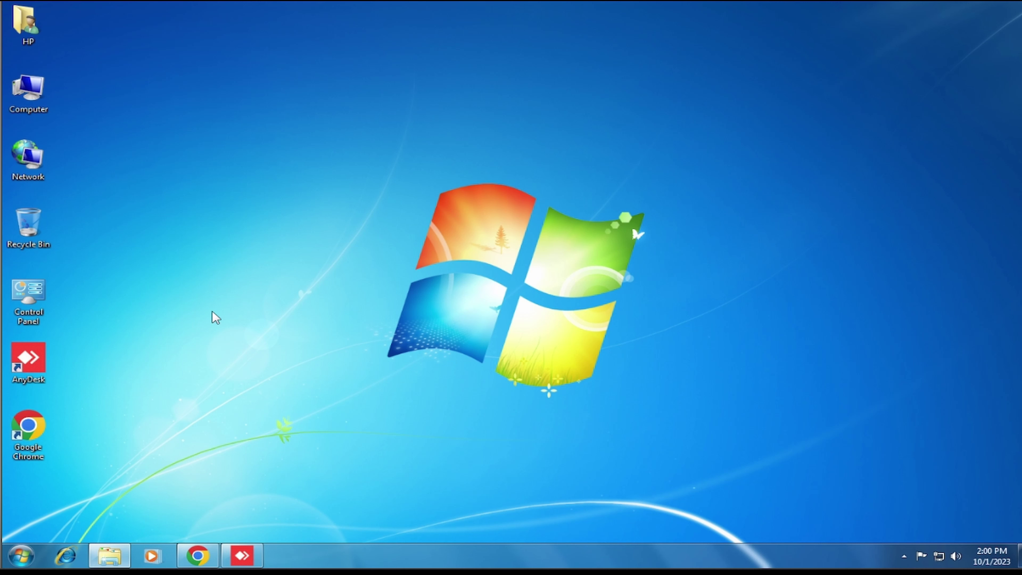
Reopen the Downloads folder and launch the MantraRDService_1.0.8 installer.
double_click(29, 89)
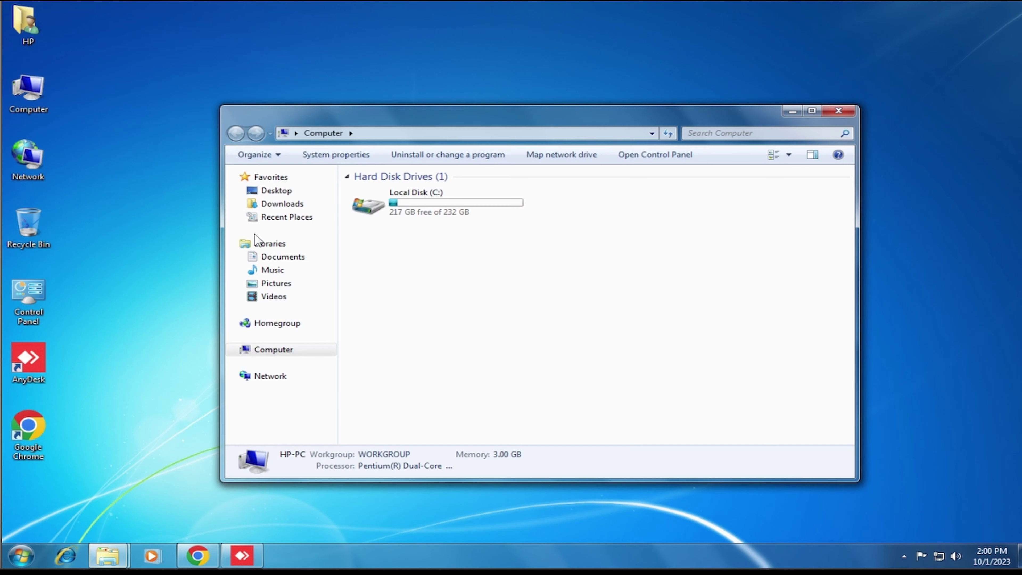
left_click(278, 203)
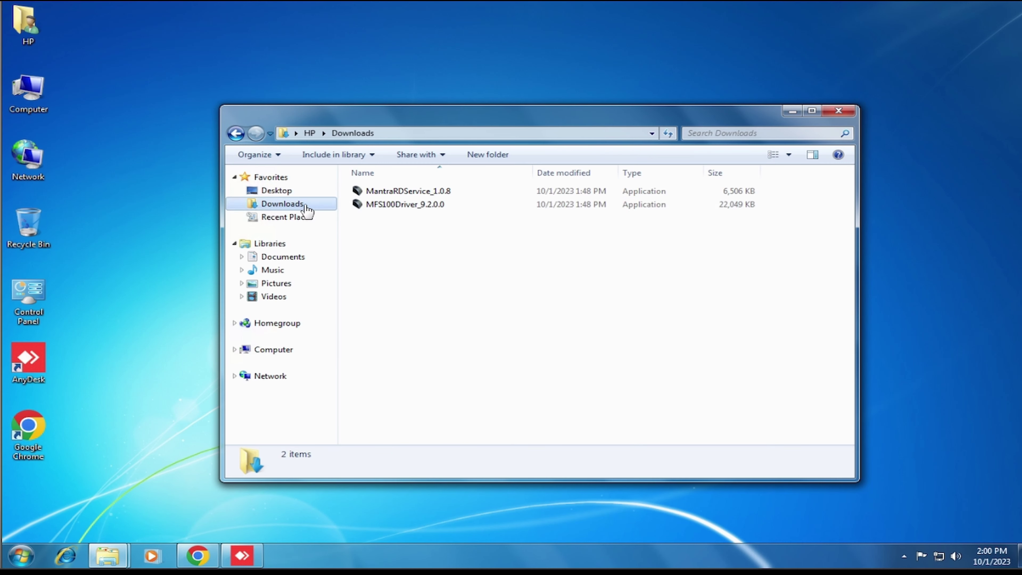
left_click(414, 192)
double_click(415, 193)
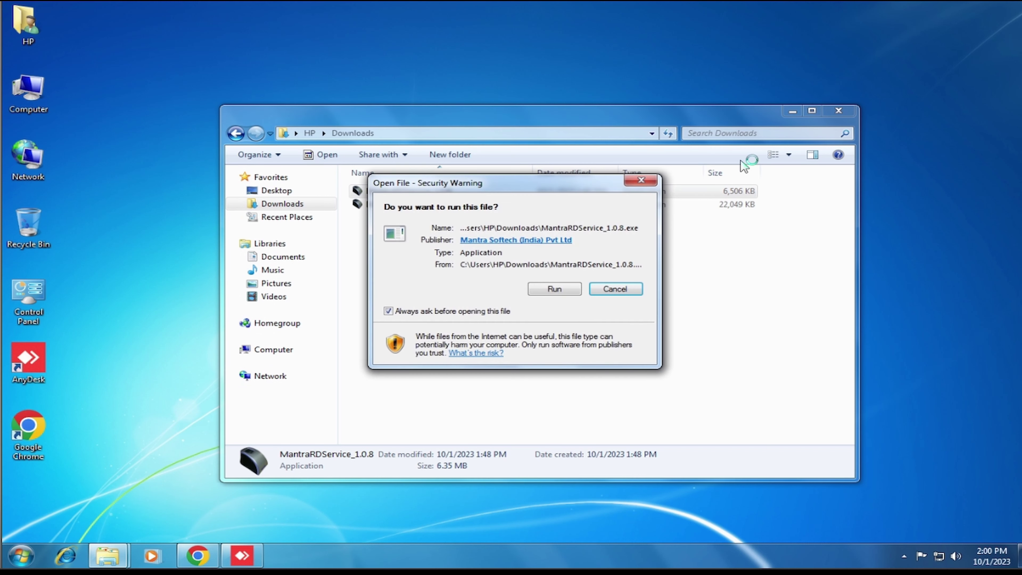
Install Mantra Registered Device Service with the default Start Menu folder, finish the setup, and close the Downloads folder and the notification.
left_click(563, 291)
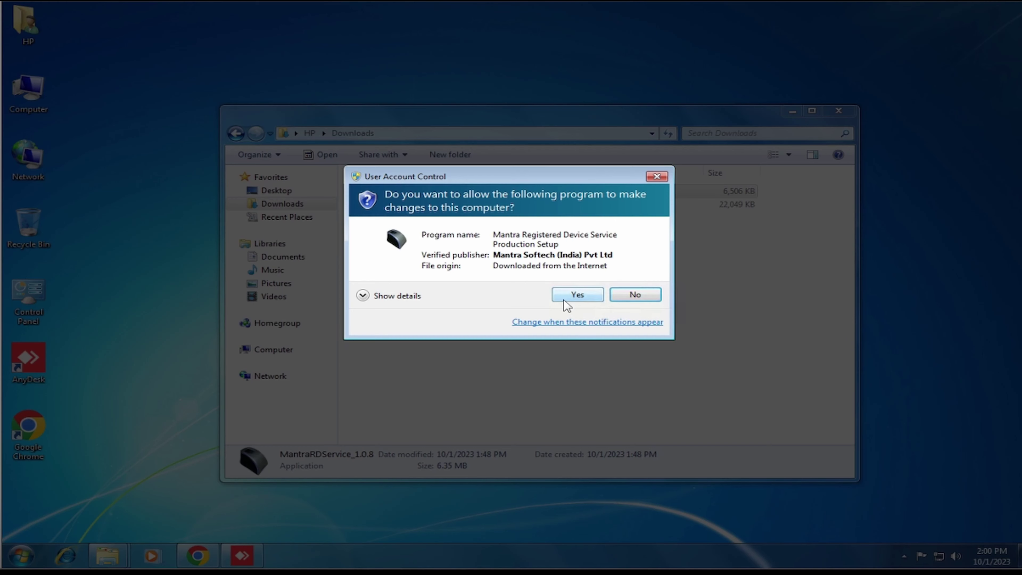
left_click(563, 298)
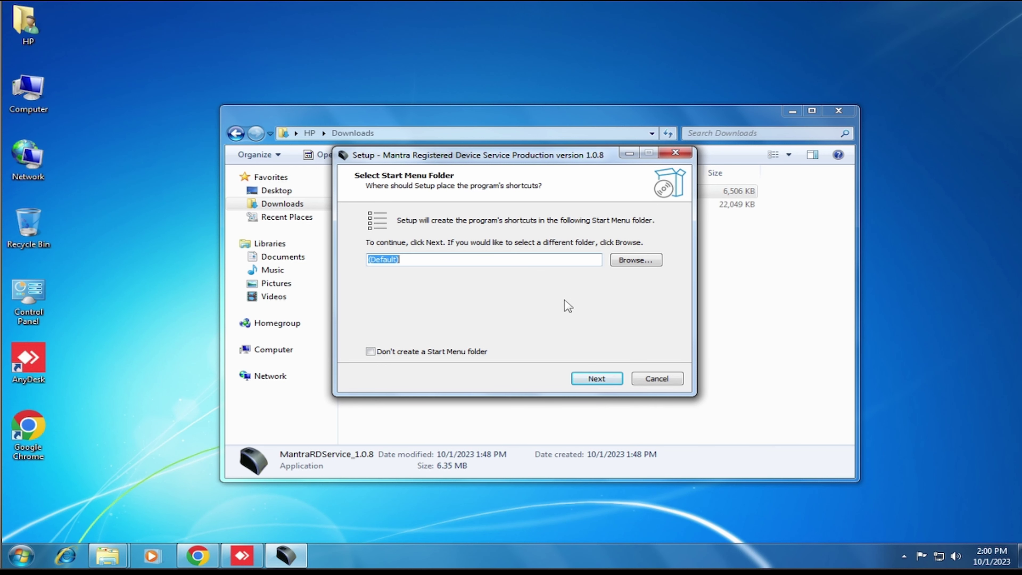
left_click(597, 379)
left_click(595, 381)
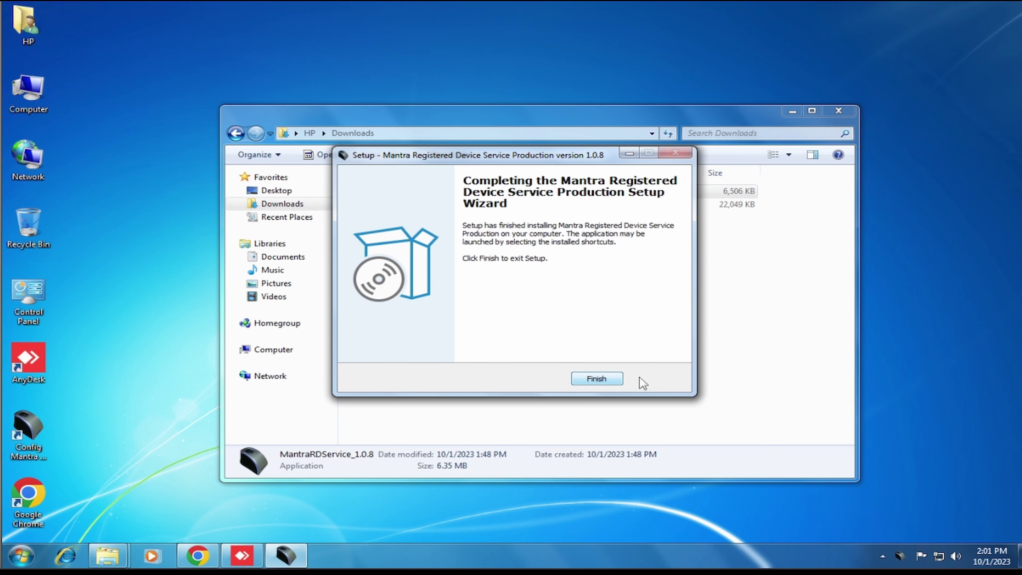
left_click(609, 383)
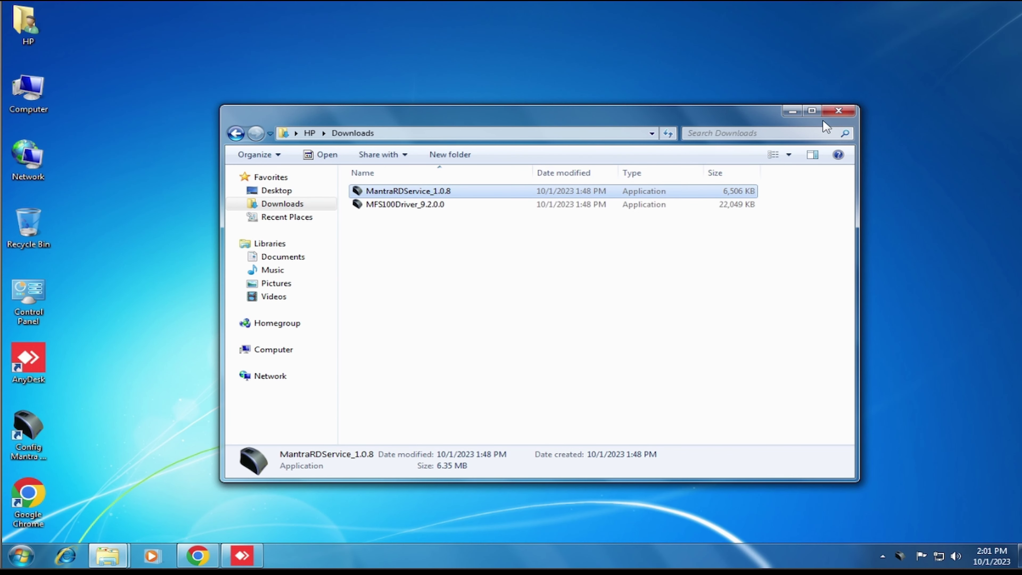
left_click(839, 111)
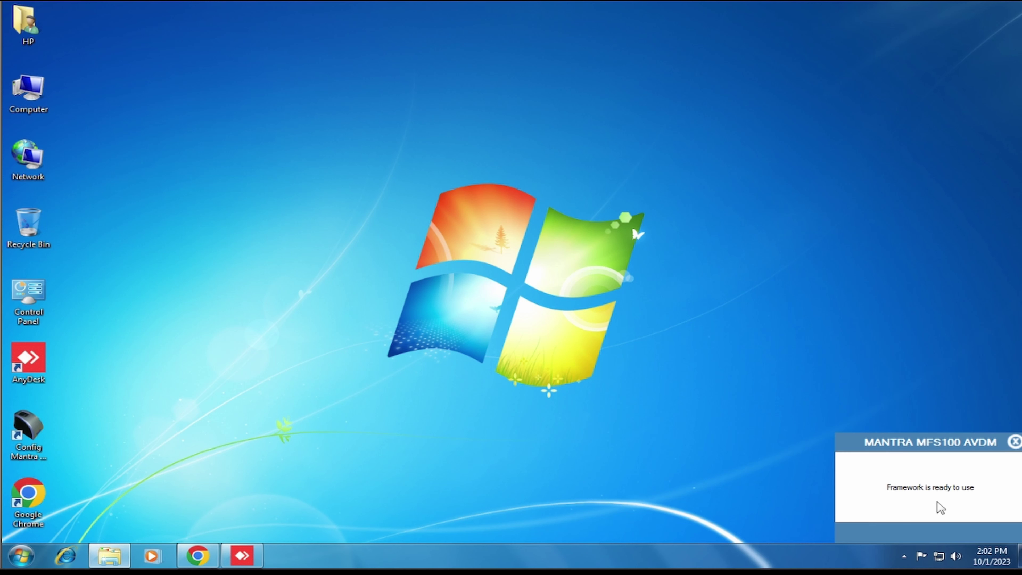
left_click(915, 494)
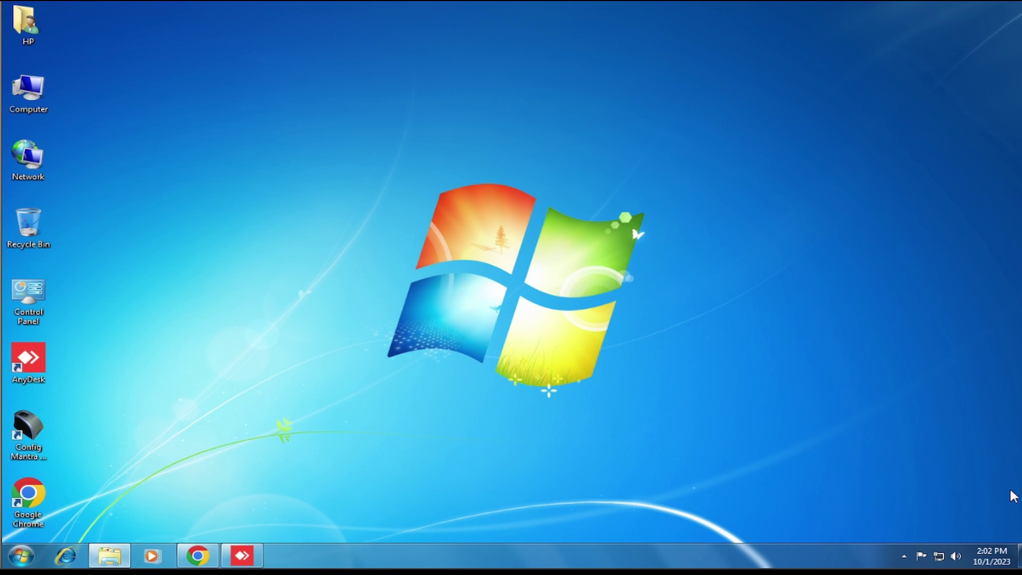